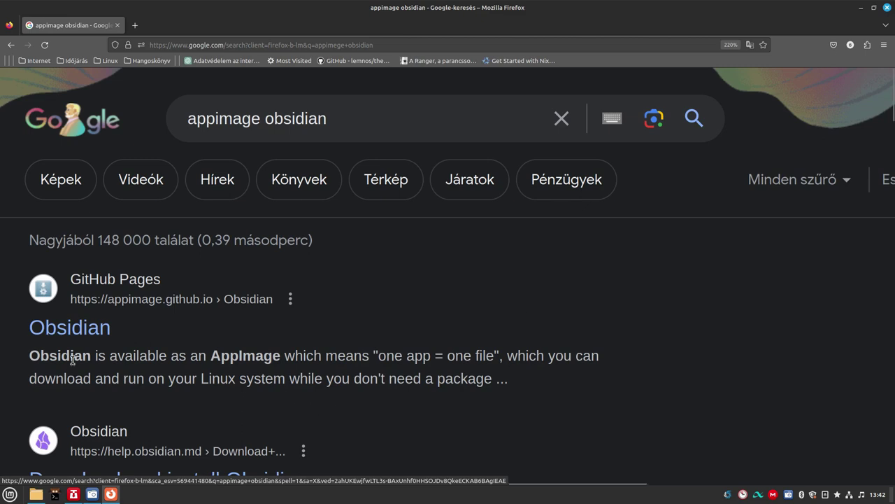
Open the Obsidian result on appimage.github.io and follow its download link to the GitHub releases page
left_click(49, 331)
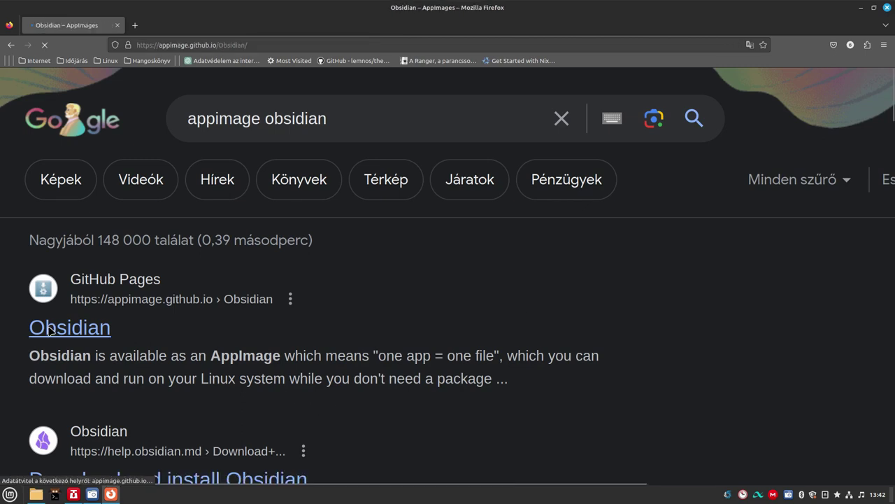
scroll(233, 187, "down", 2)
scroll(235, 181, "down", 3)
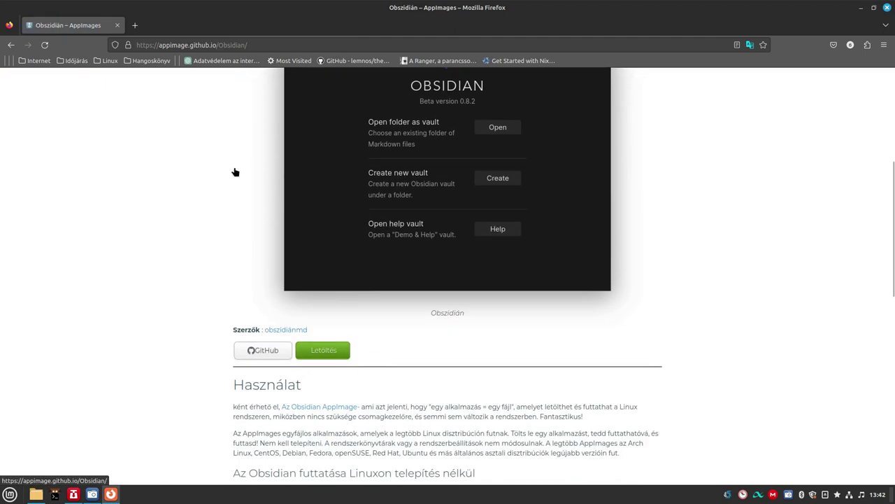
scroll(235, 172, "down", 5)
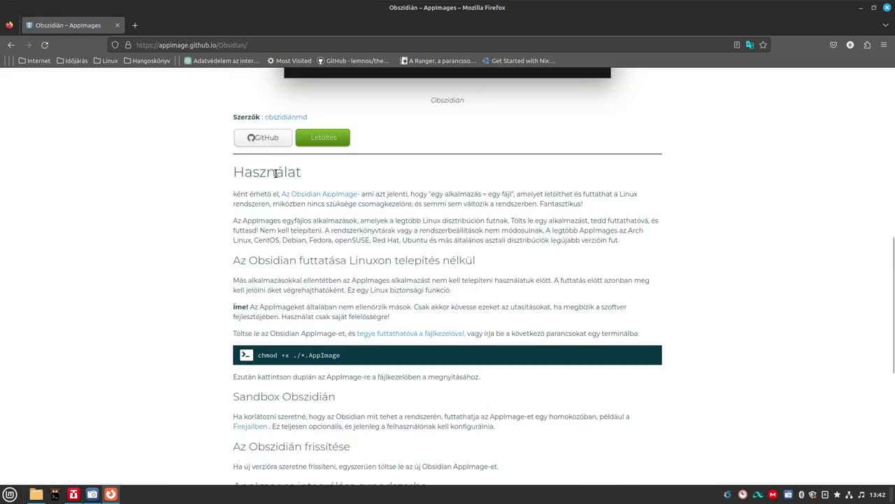
left_click(338, 143)
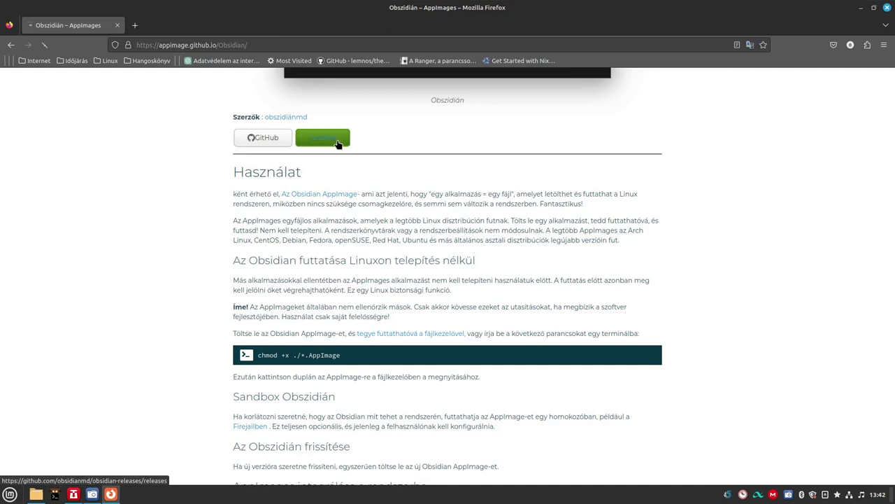
Download the Obsidian-1.4.14.AppImage file from the release assets
scroll(530, 272, "down", 5)
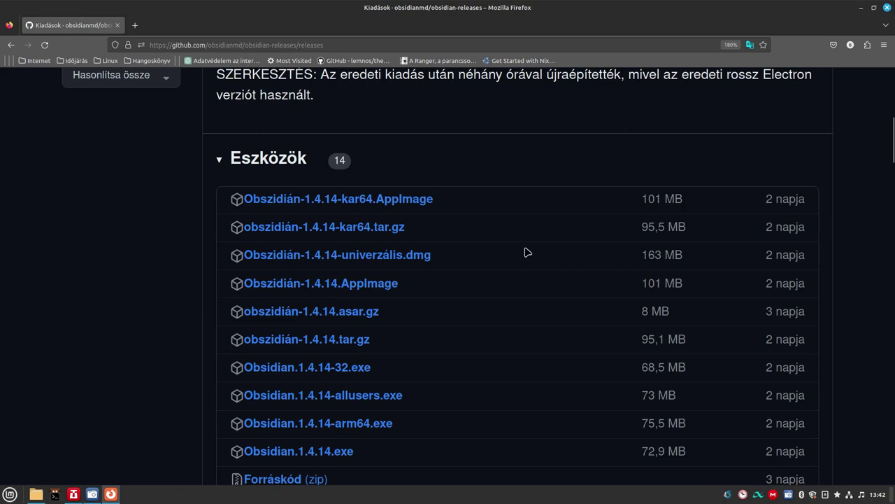
scroll(526, 252, "down", 3)
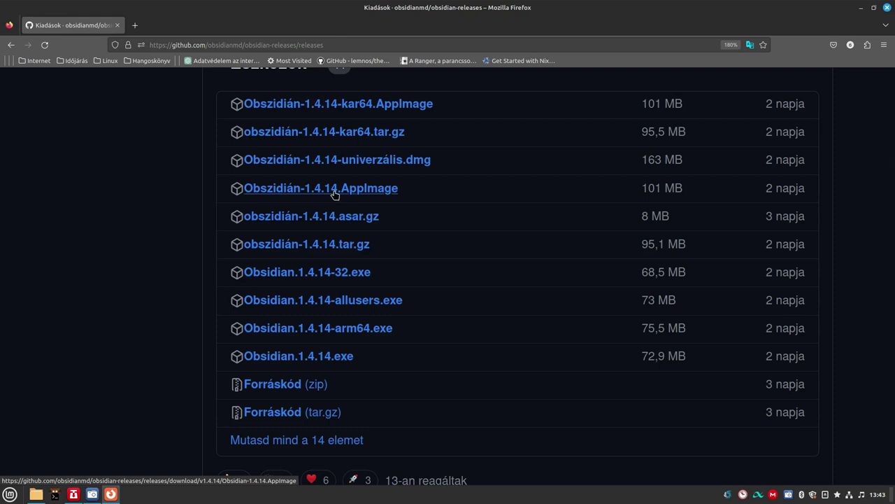
left_click(335, 194)
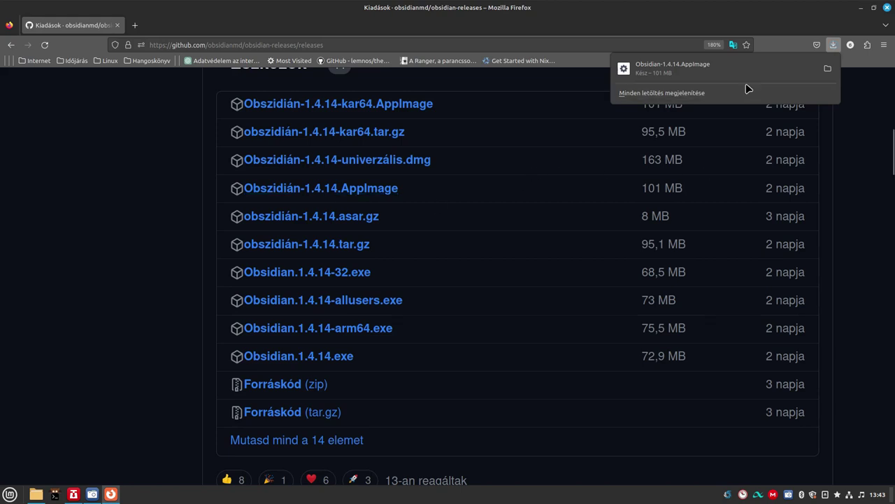
Switch to the file manager and allow Obsidian-1.4.14.AppImage in Letöltések to be executed as a program through its permissions
left_click(39, 494)
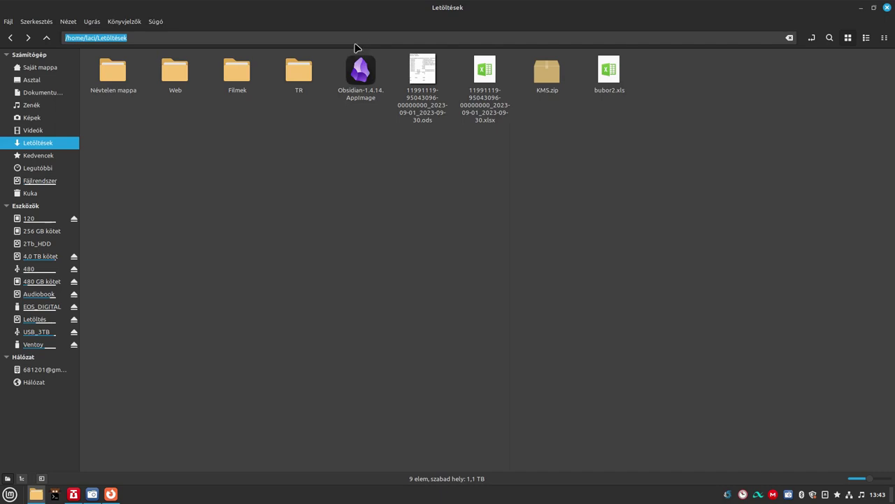
right_click(356, 72)
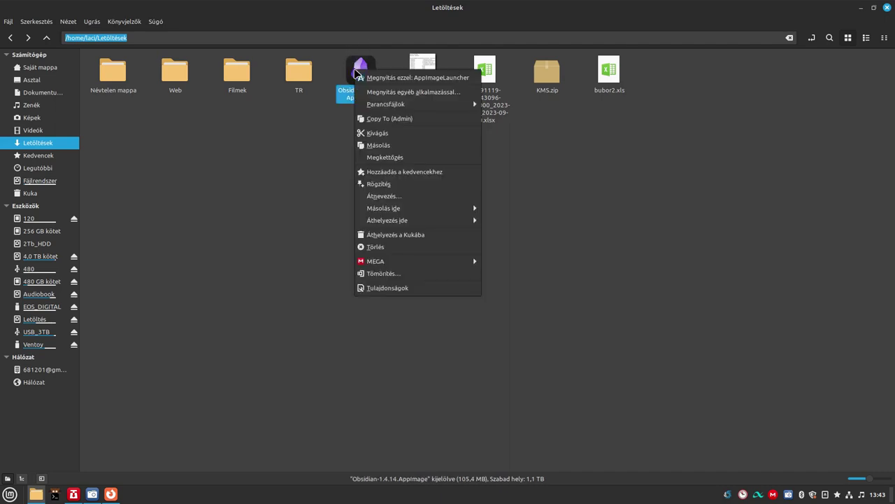
left_click(382, 287)
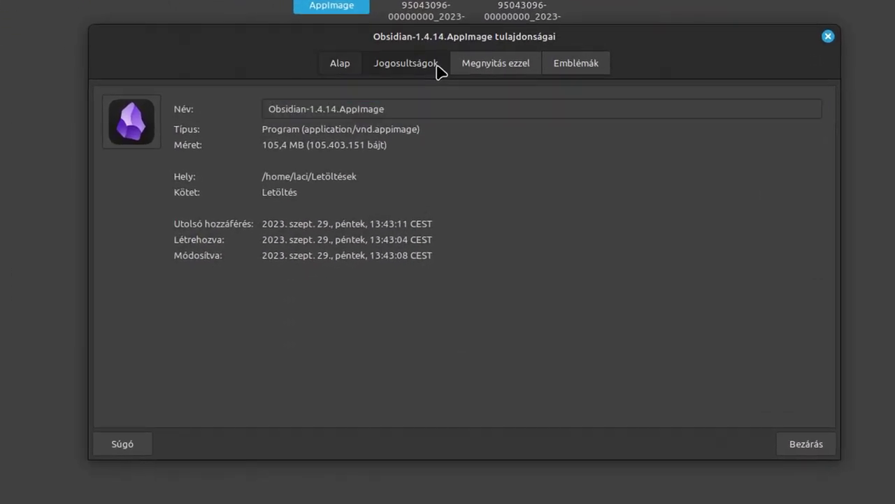
left_click(431, 109)
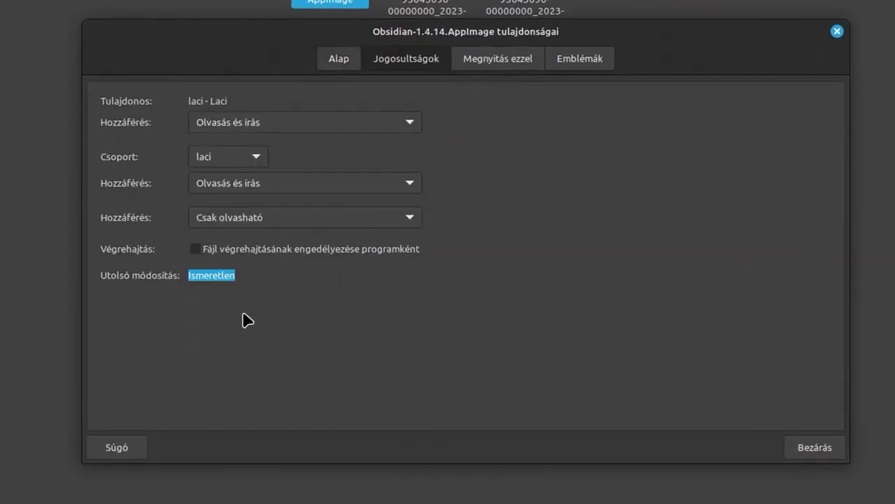
left_click(226, 253)
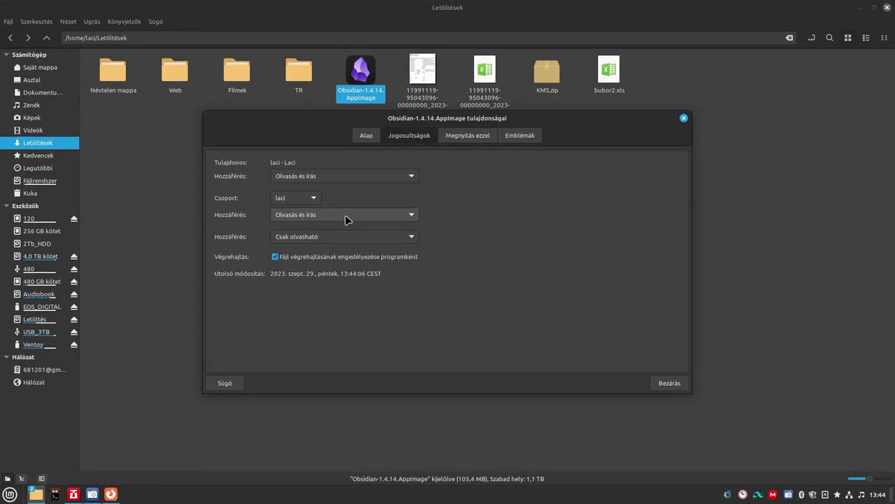
left_click(664, 383)
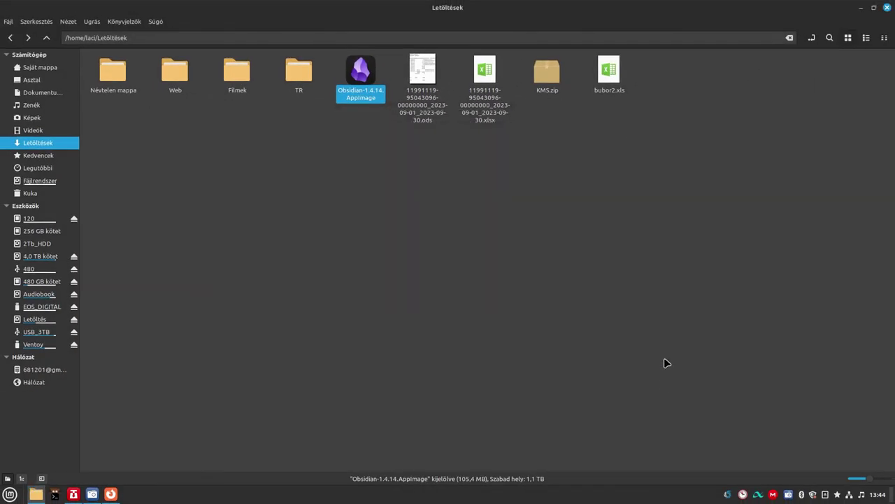
Launch Obsidian-1.4.14.AppImage from the Letöltések folder and close its start window
right_click(359, 79)
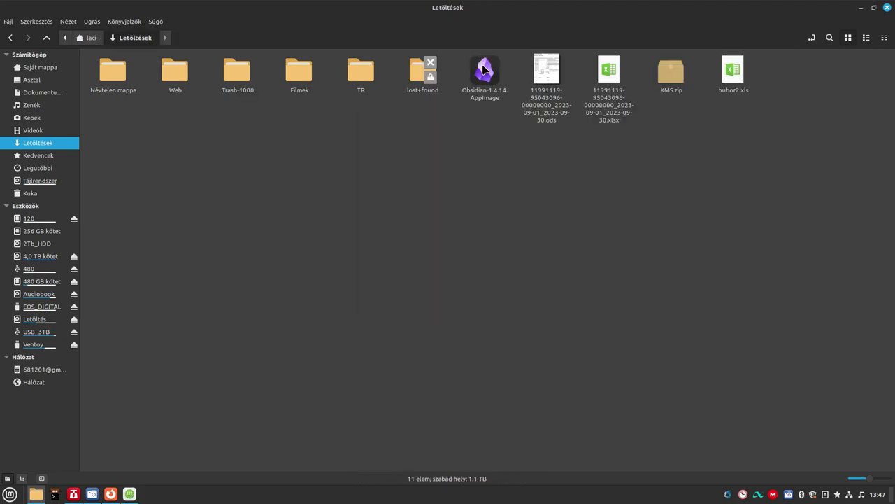
left_click(484, 69)
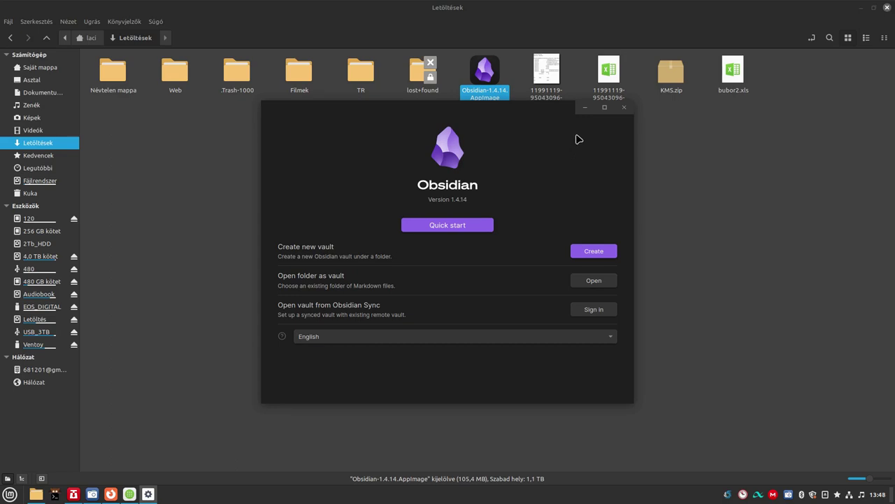
left_click(624, 107)
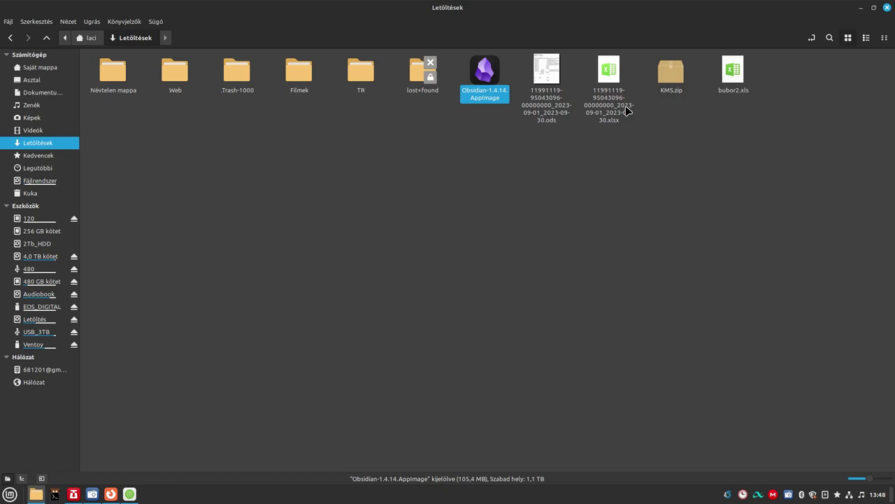
Open the obsidian folder inside the hidden .config folder of the home directory
left_click(93, 39)
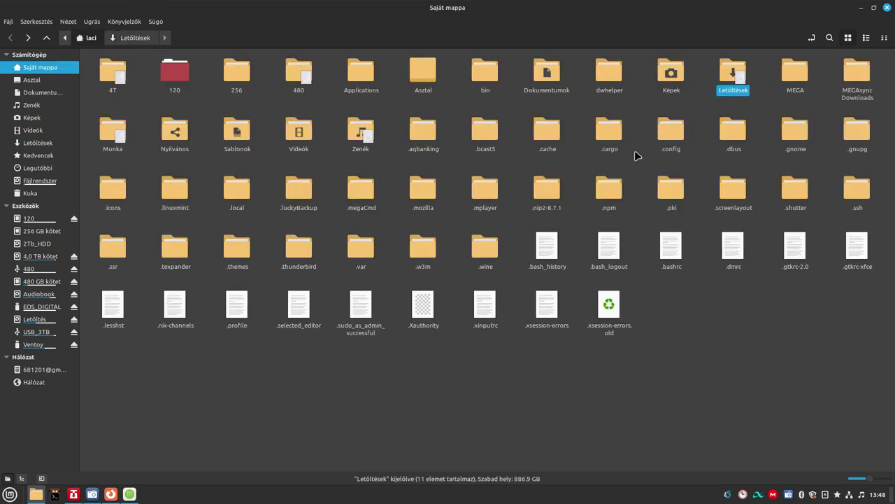
double_click(677, 132)
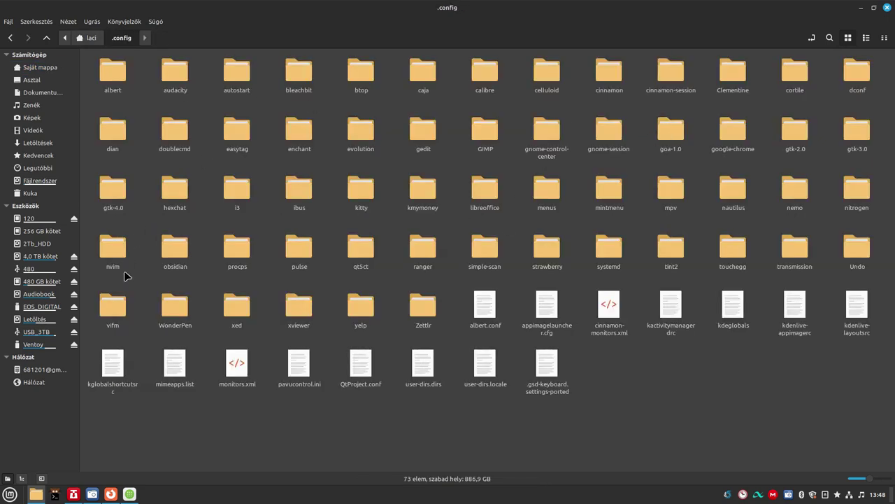
double_click(176, 248)
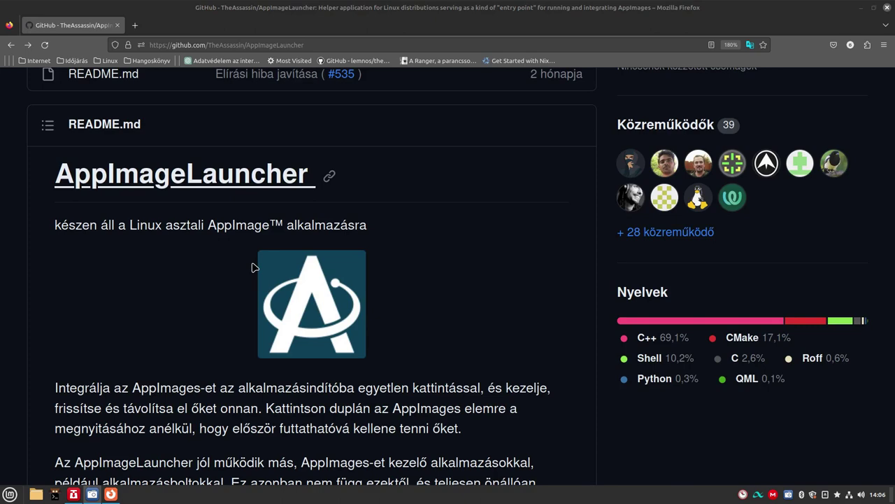
Examine the installation instructions in the AppImageLauncher GitHub wiki, including the DEB package section, and minimize Firefox
scroll(253, 267, "down", 8)
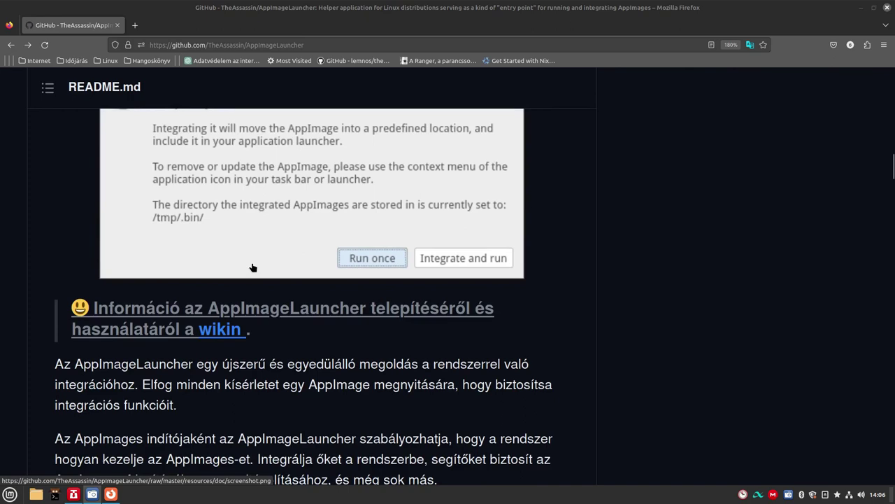
left_click(226, 339)
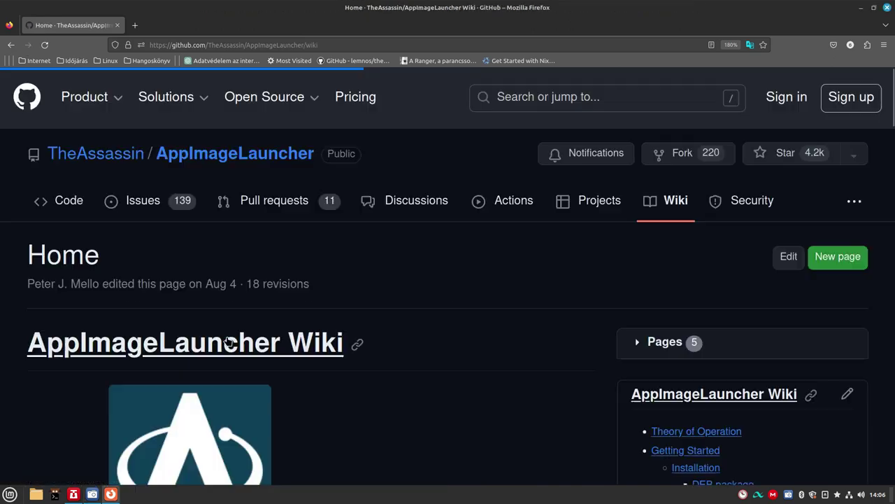
scroll(228, 328, "down", 4)
scroll(227, 329, "down", 4)
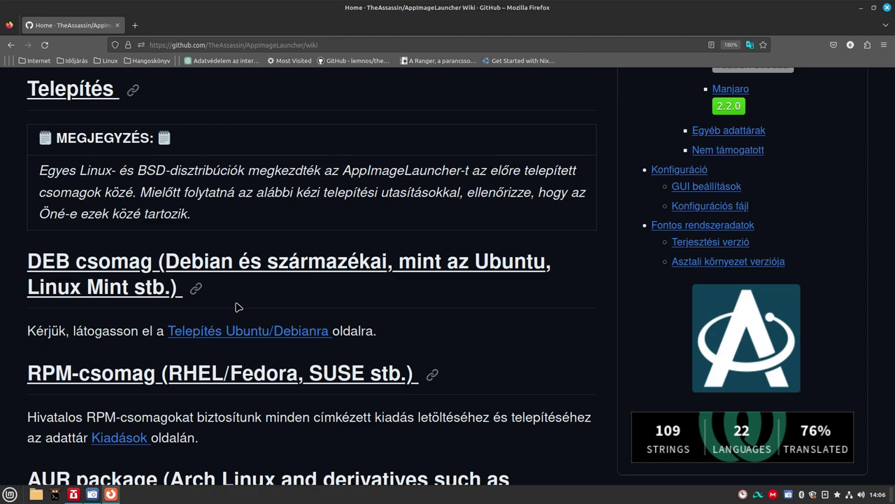
left_click(861, 7)
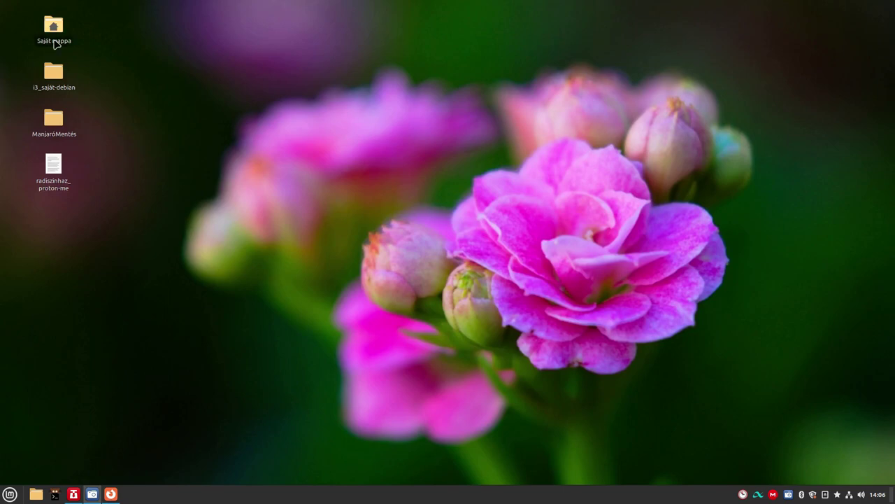
Open the home folder from the desktop and go to its Letöltések folder
left_click(61, 30)
double_click(61, 29)
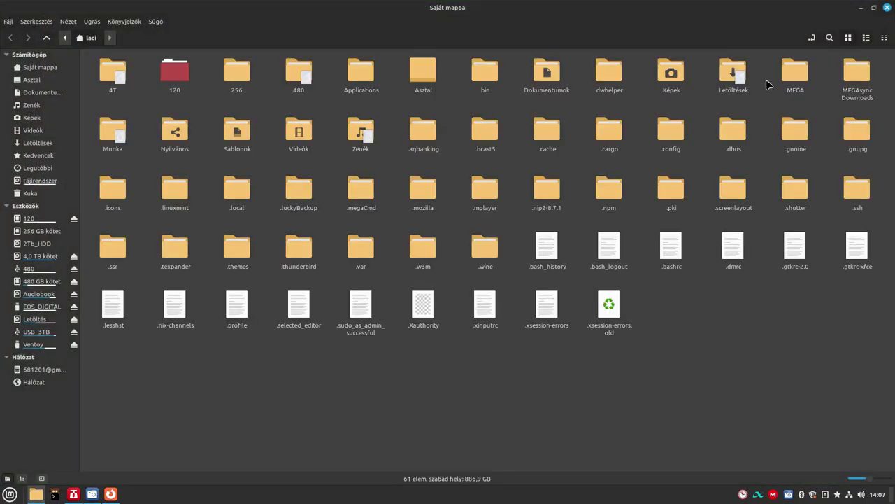
double_click(733, 71)
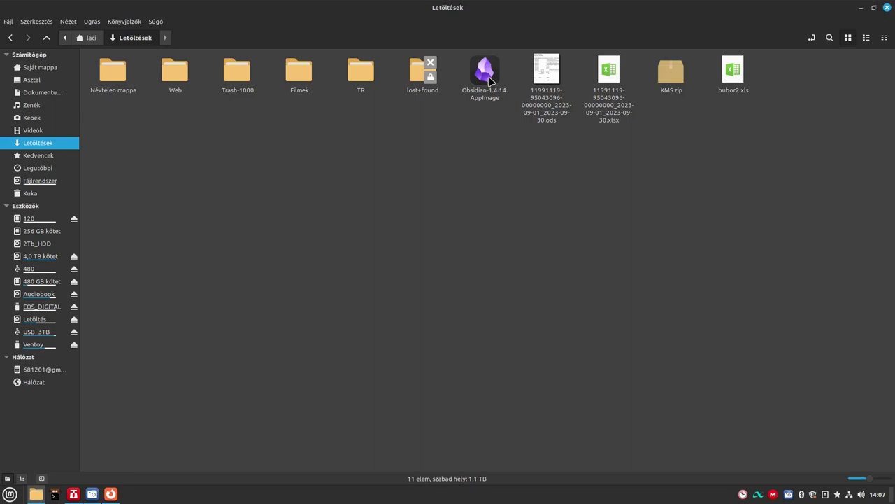
Open Obsidian-1.4.14.AppImage with AppImageLauncher, choose Integrate and run, and close the Obsidian start window
left_click(490, 81)
double_click(489, 82)
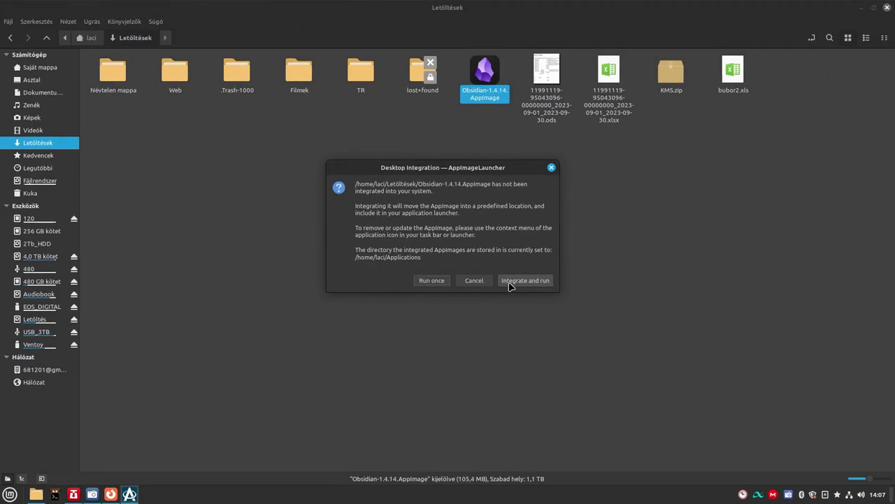
left_click(524, 280)
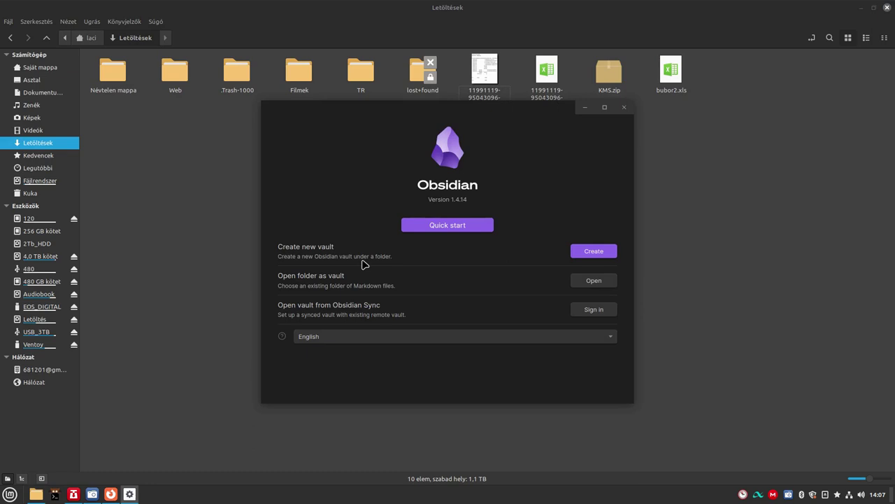
left_click(624, 106)
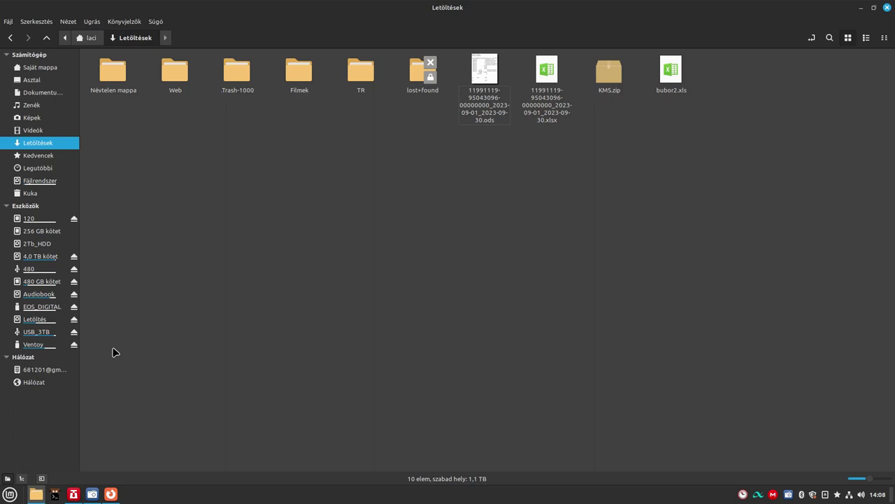
Find AppImageLauncher Settings by searching "appi", review the launcher and appimagelauncherd options, and accept the settings
left_click(9, 493)
type("appl")
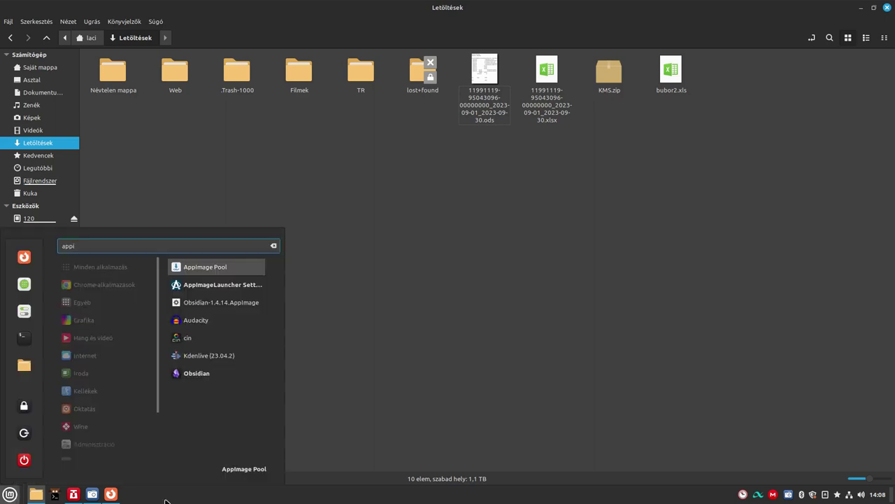
left_click(197, 287)
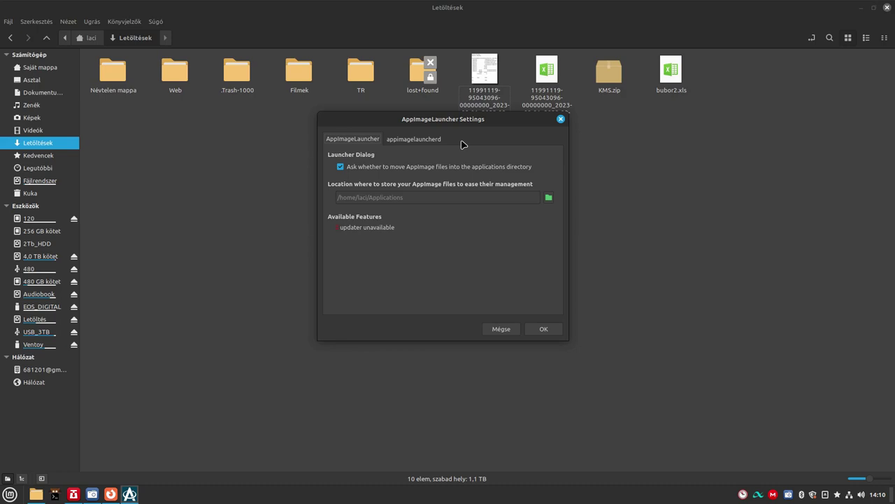
left_click(434, 139)
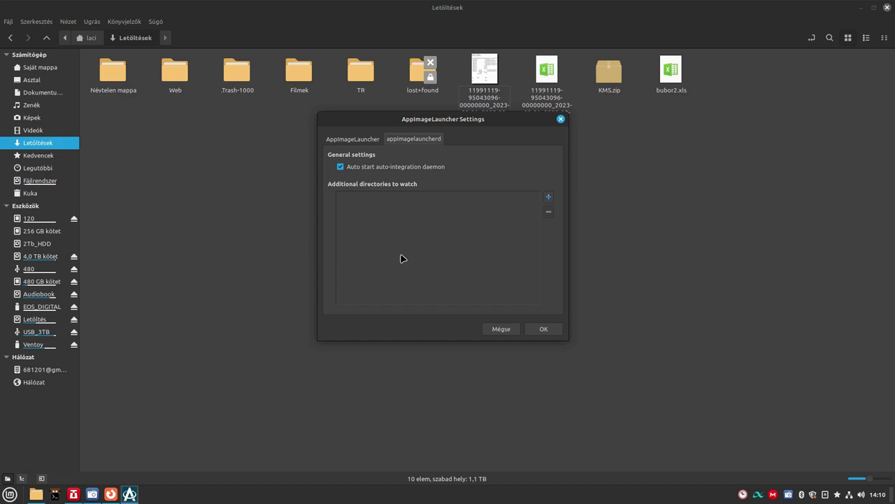
left_click(550, 329)
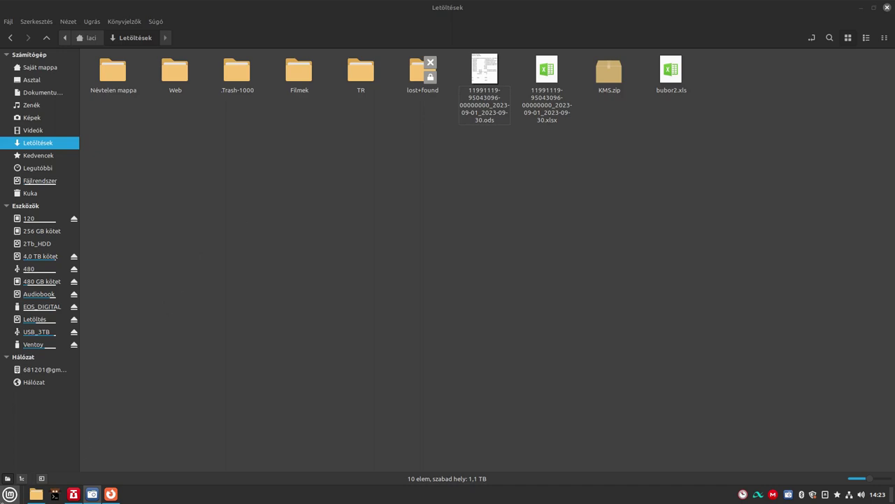
Search the installed applications for "obs" and open the context options of the integrated Obsidian entry
left_click(11, 494)
mouse_move(77, 382)
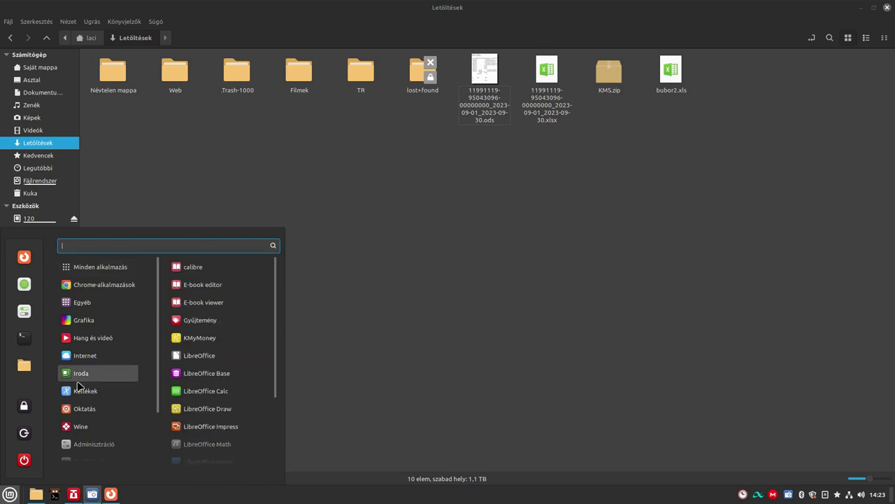
type("obs")
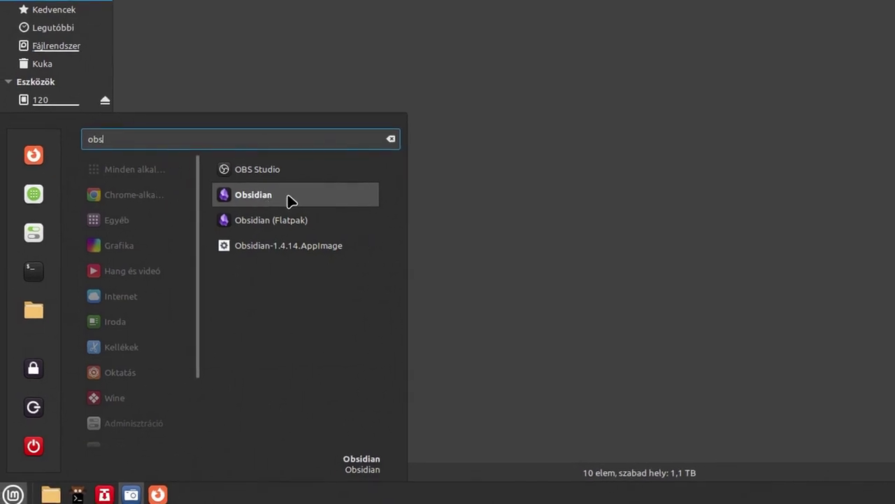
right_click(282, 201)
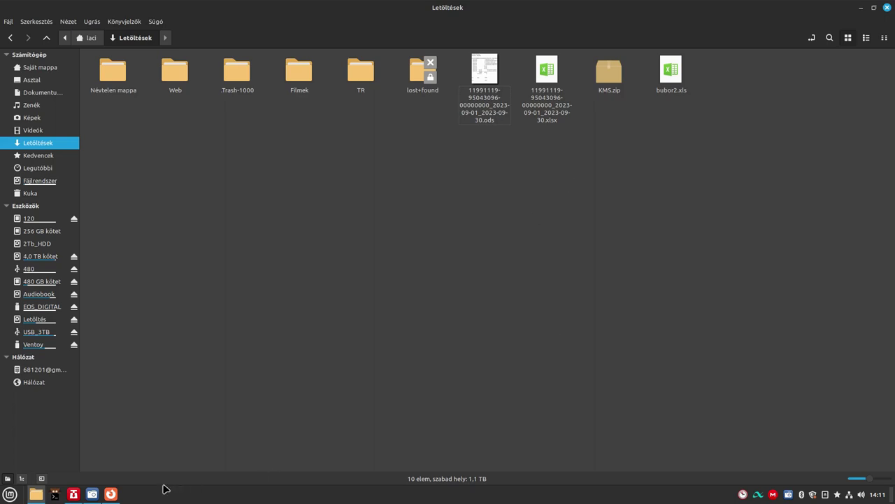
Open Szoftverkezelő by searching the installed applications for "szo", search it for "appim", and close it
left_click(11, 494)
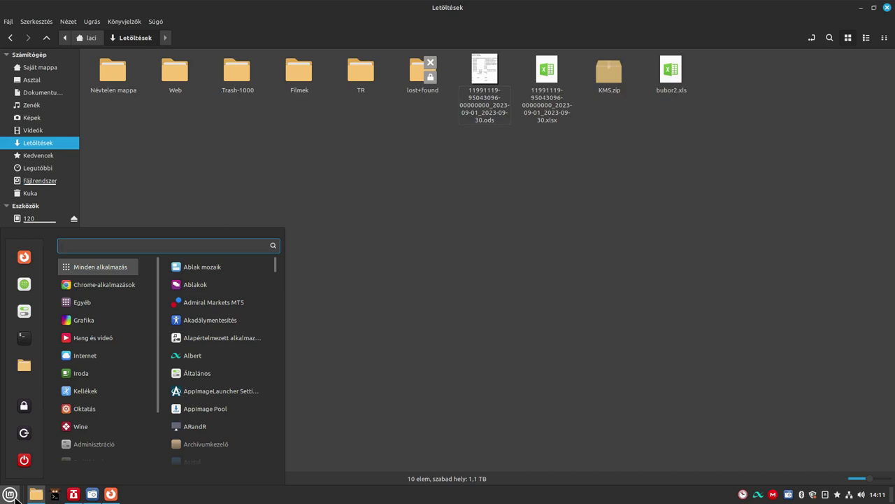
type("szortvel")
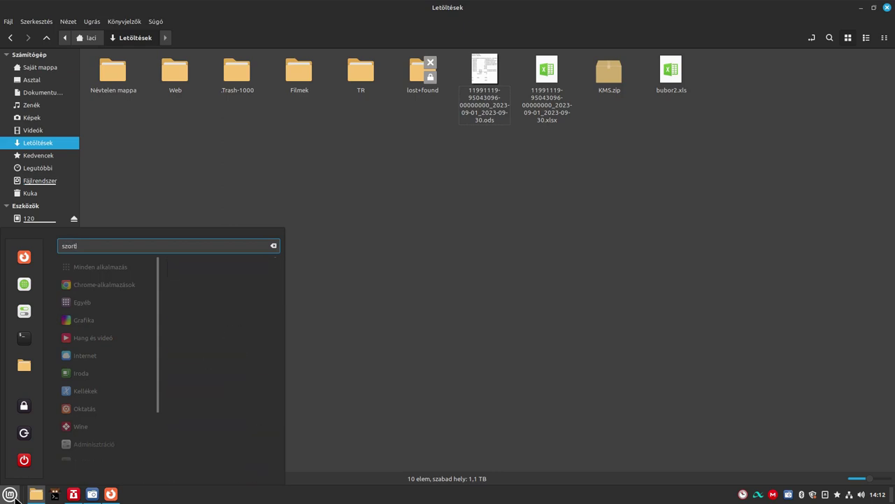
key("BackSpace")
key("BackSpace")
key("BackSpace")
key("BackSpace")
key("BackSpace")
type("l")
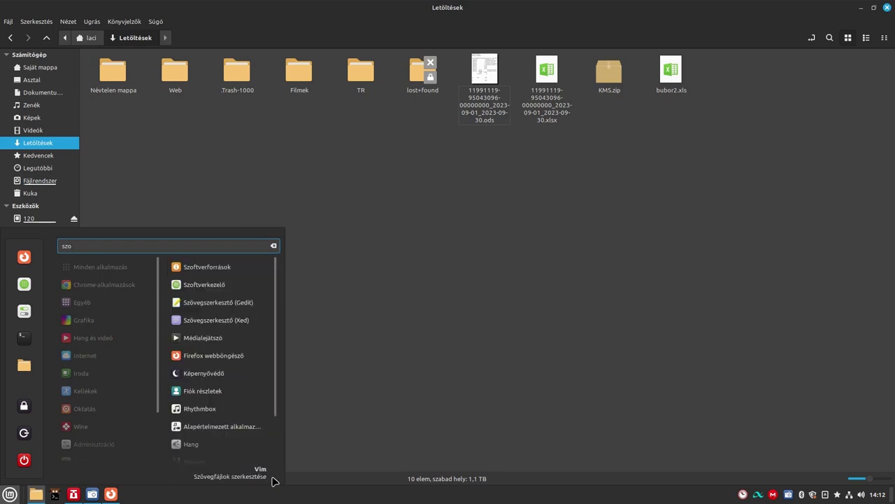
left_click(200, 284)
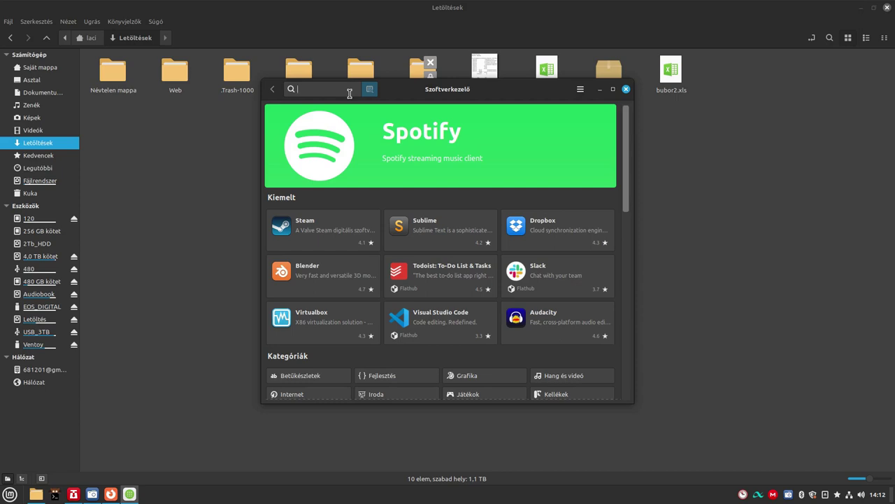
type("appim")
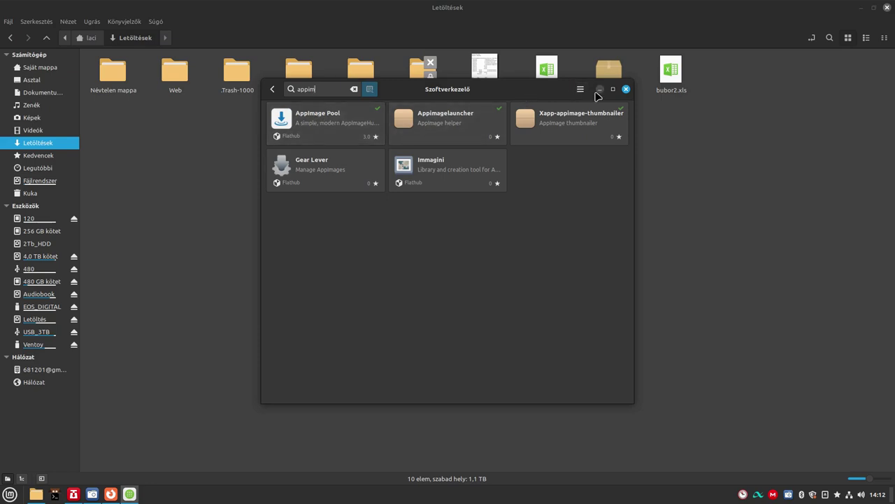
left_click(626, 89)
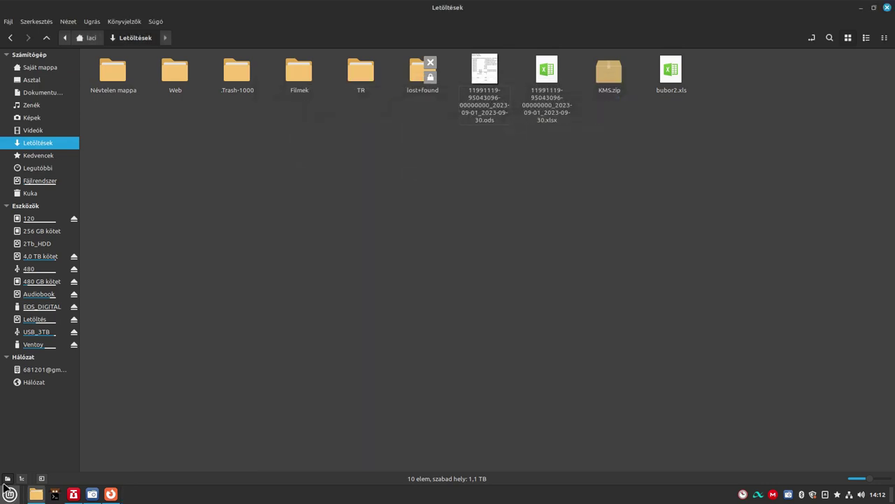
Find AppImage Pool by searching the installed applications for "appim" and open it
left_click(9, 493)
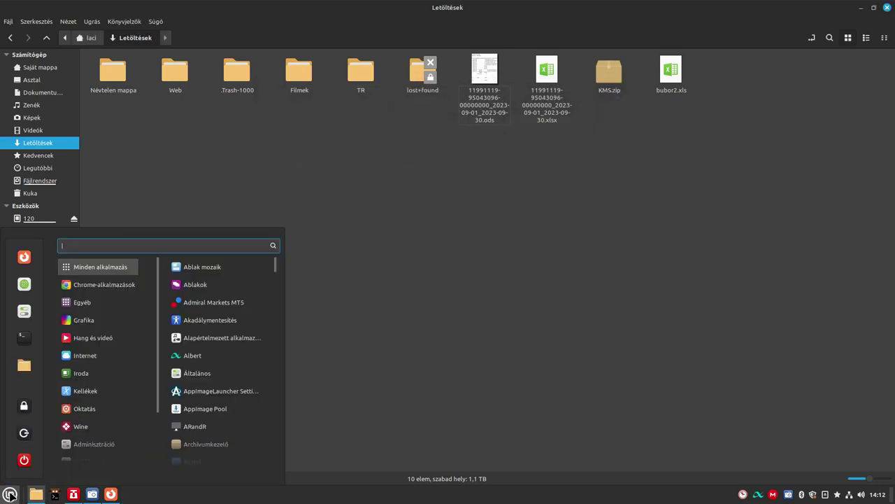
type("appim")
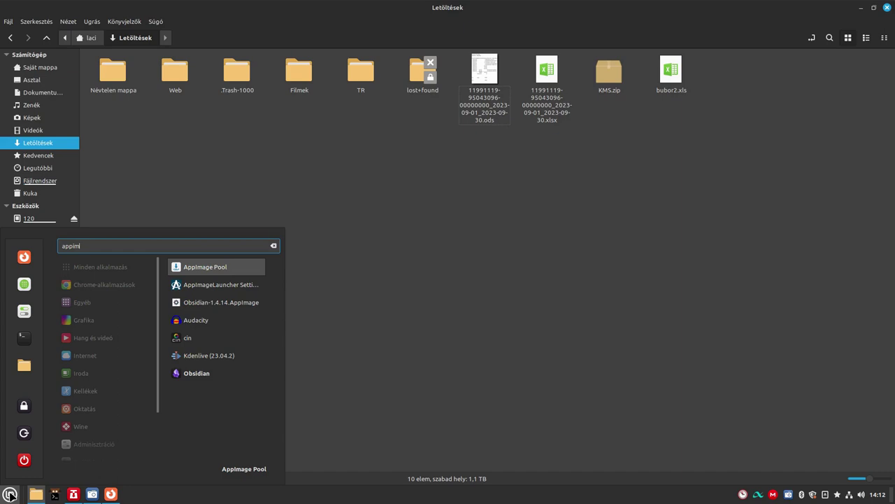
left_click(217, 266)
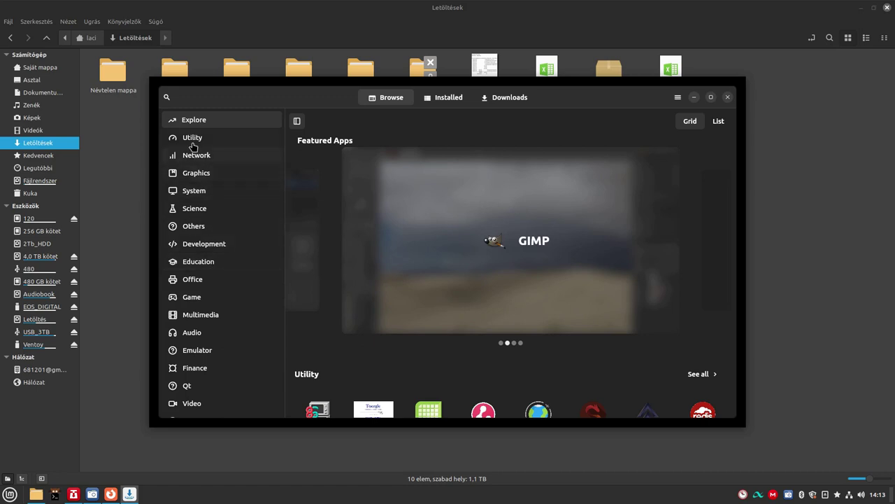
Browse the AppImages offered in the Graphics category and on the Explore page
left_click(190, 173)
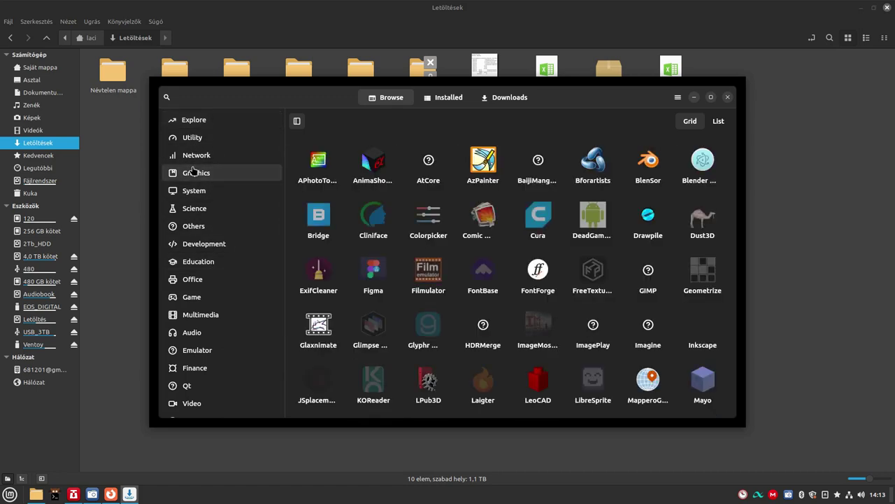
scroll(385, 190, "down", 2)
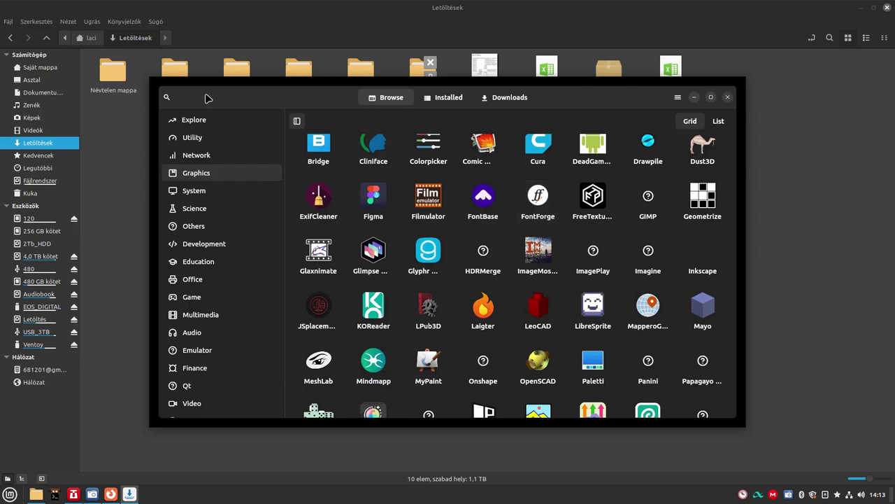
scroll(454, 261, "down", 5)
scroll(455, 260, "down", 2)
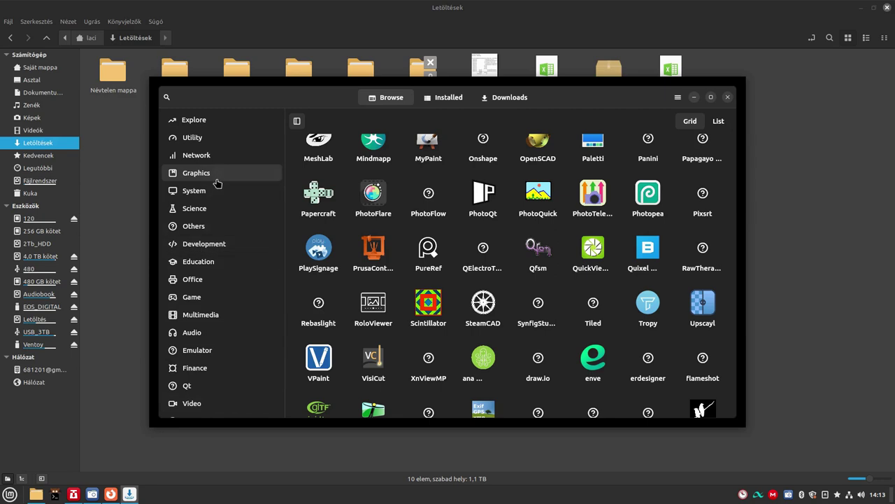
scroll(214, 256, "down", 1)
scroll(214, 247, "up", 1)
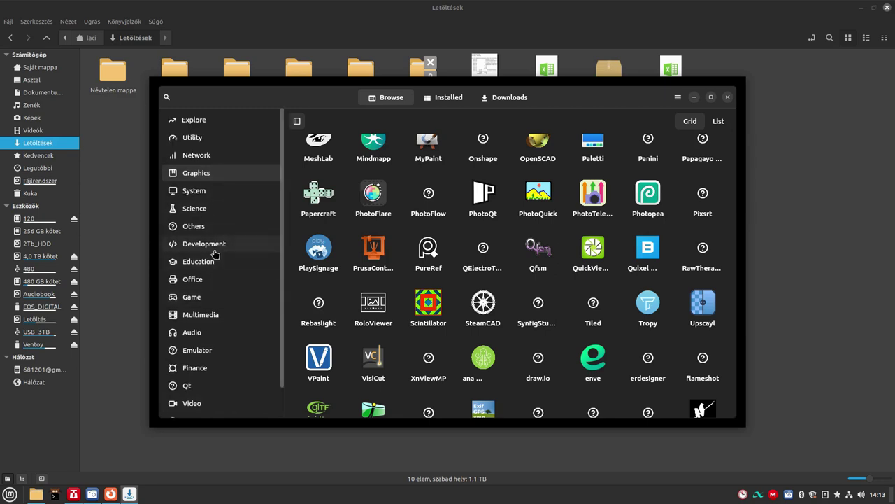
left_click(197, 123)
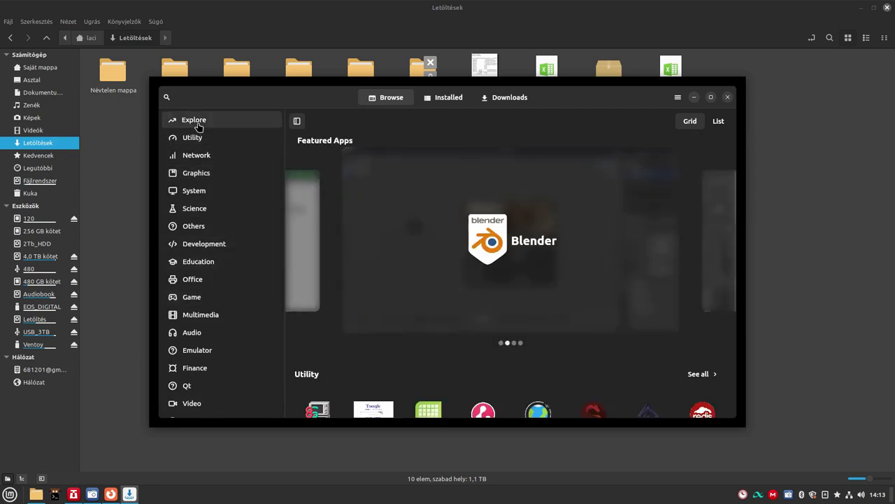
scroll(552, 290, "down", 10)
scroll(552, 289, "down", 10)
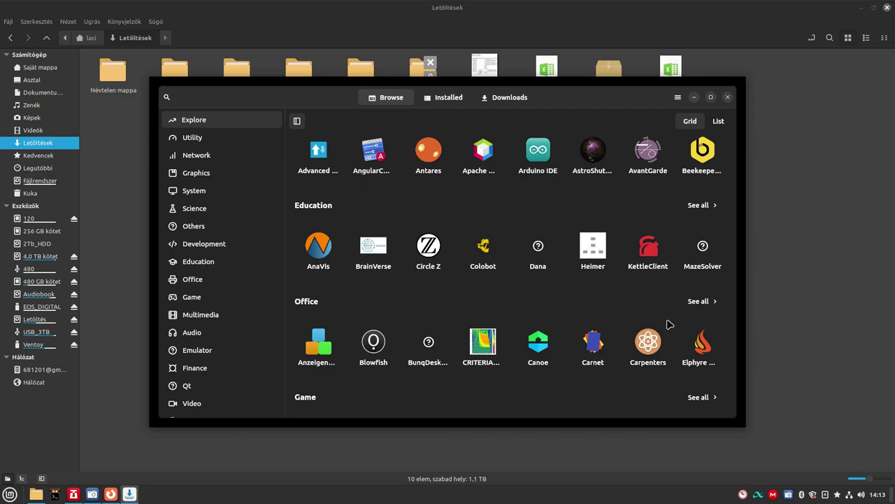
Search for "gvim" from the Utility category and open the GVim application page
left_click(192, 137)
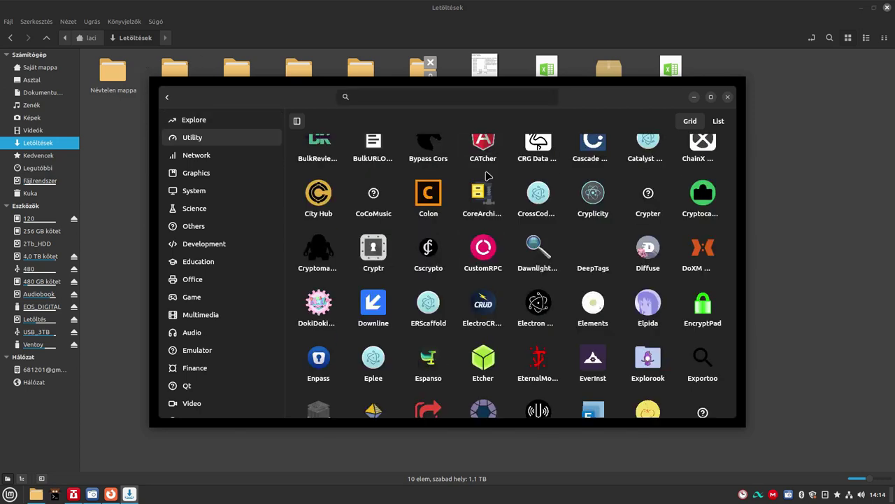
left_click(394, 97)
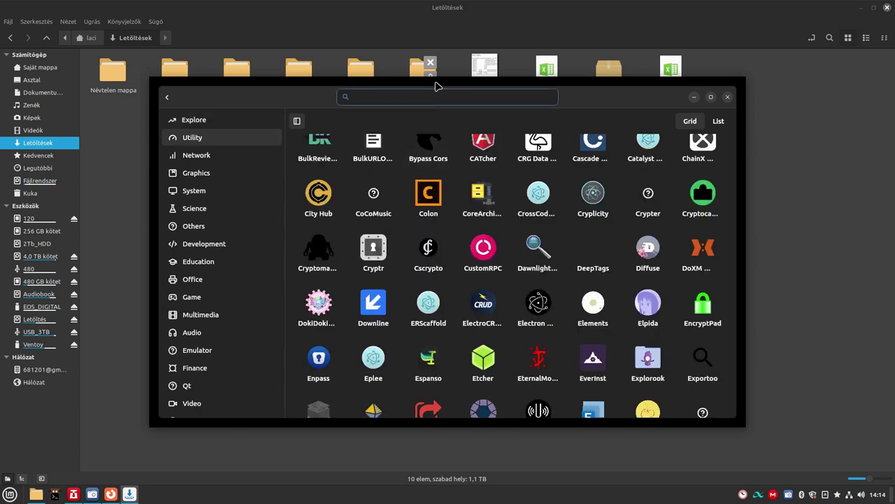
type("gv")
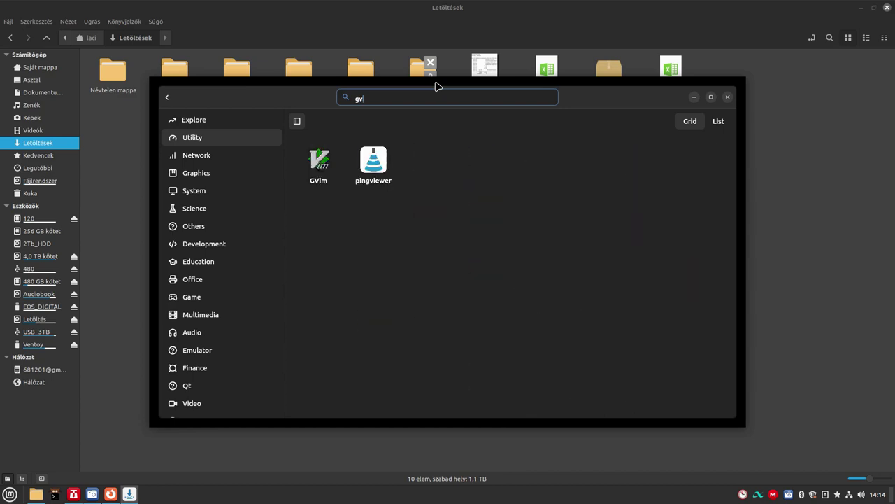
type("im")
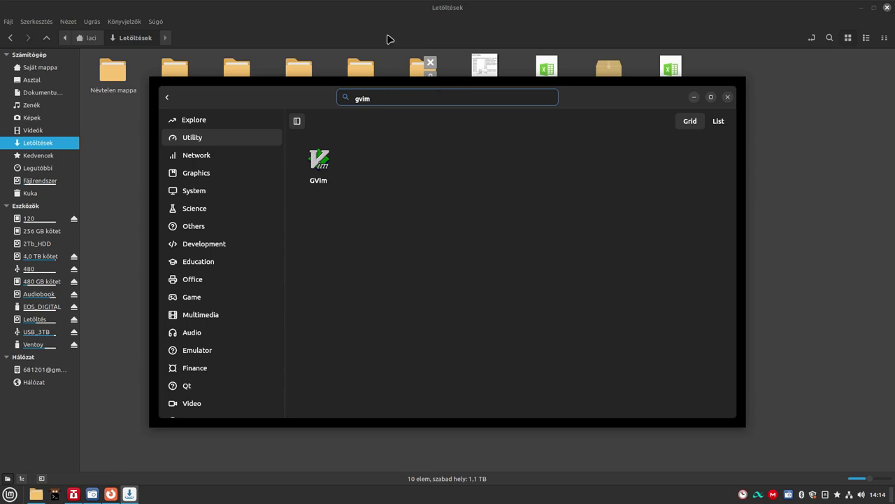
left_click(320, 168)
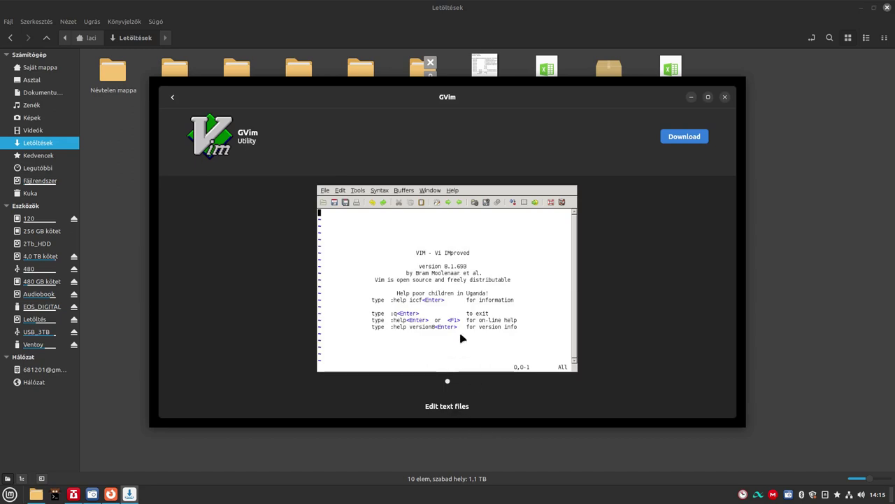
Download GVim-v9.0.1950.glibc2.29-x86_64.AppImage from the Vim v9.0.1950 release and close AppImage Pool
left_click(671, 138)
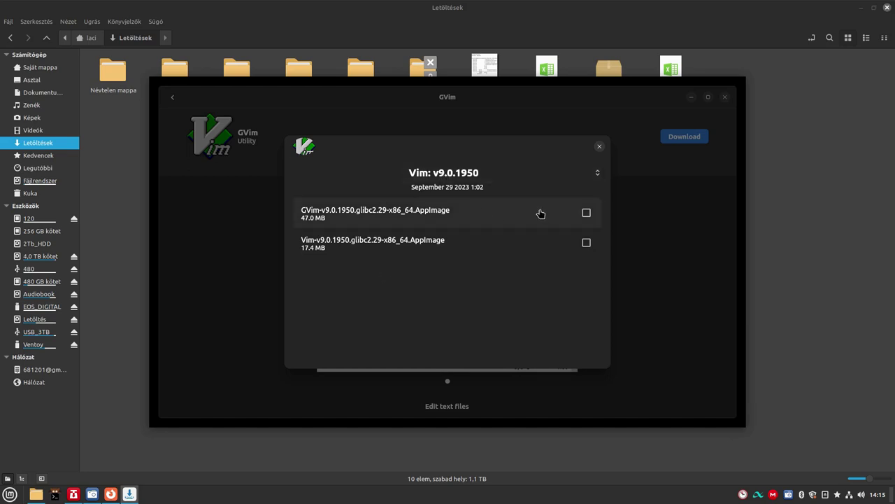
left_click(586, 214)
left_click(585, 214)
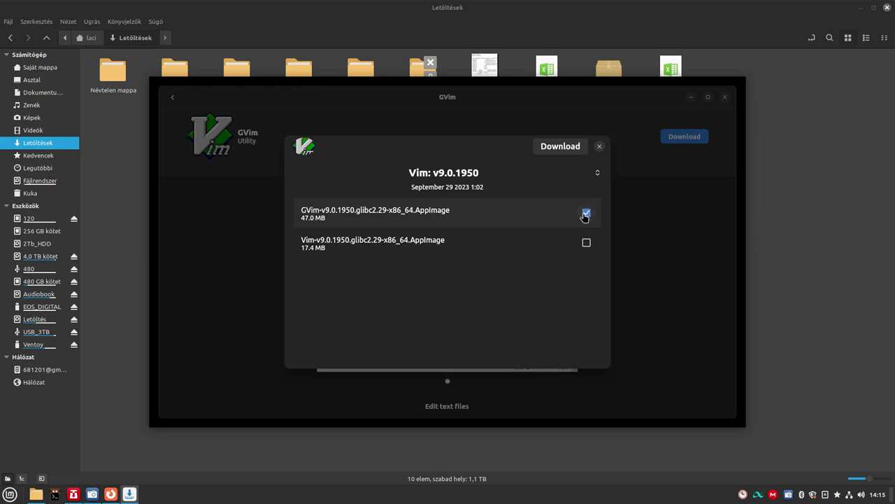
left_click(566, 148)
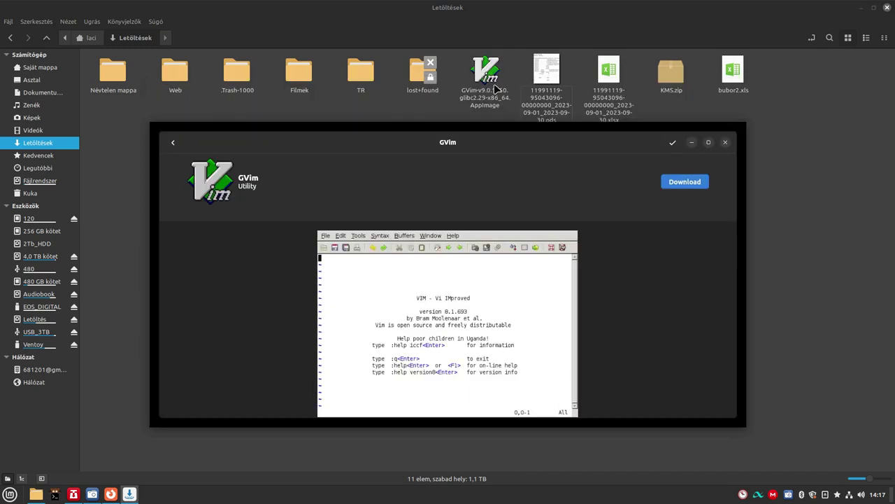
left_click(727, 144)
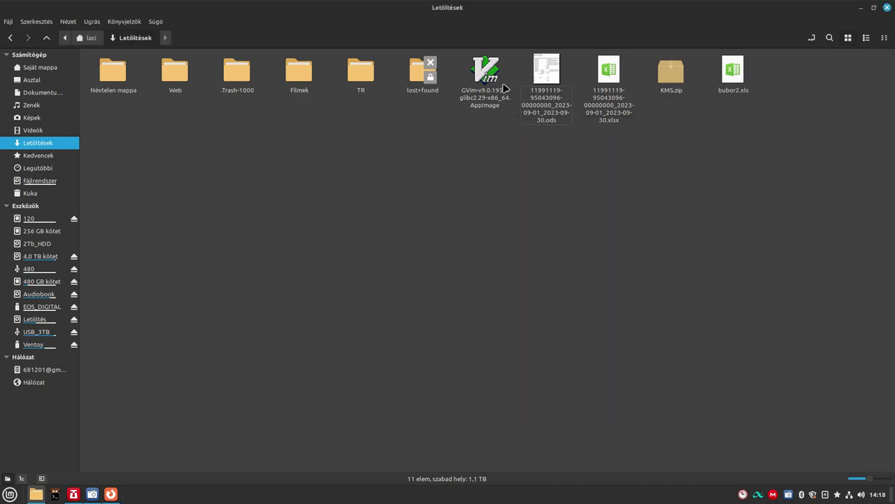
Open the downloaded GVim AppImage in the Letöltések folder with AppImageLauncher
left_click(479, 83)
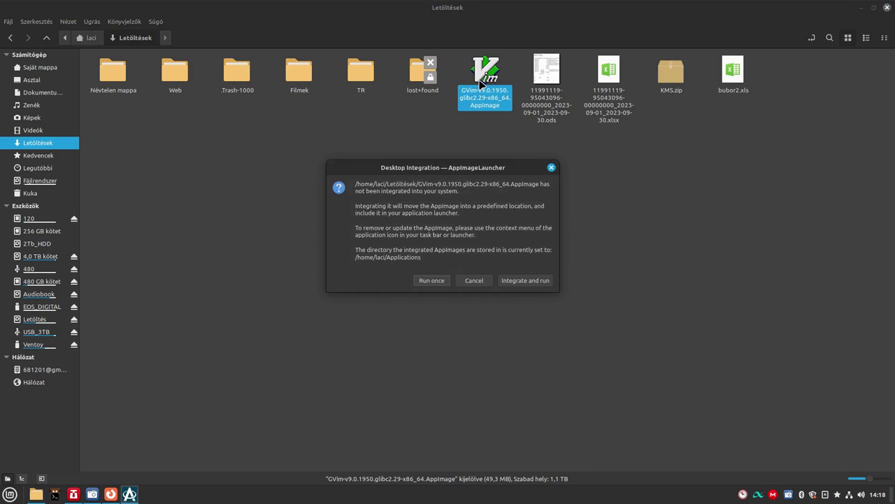